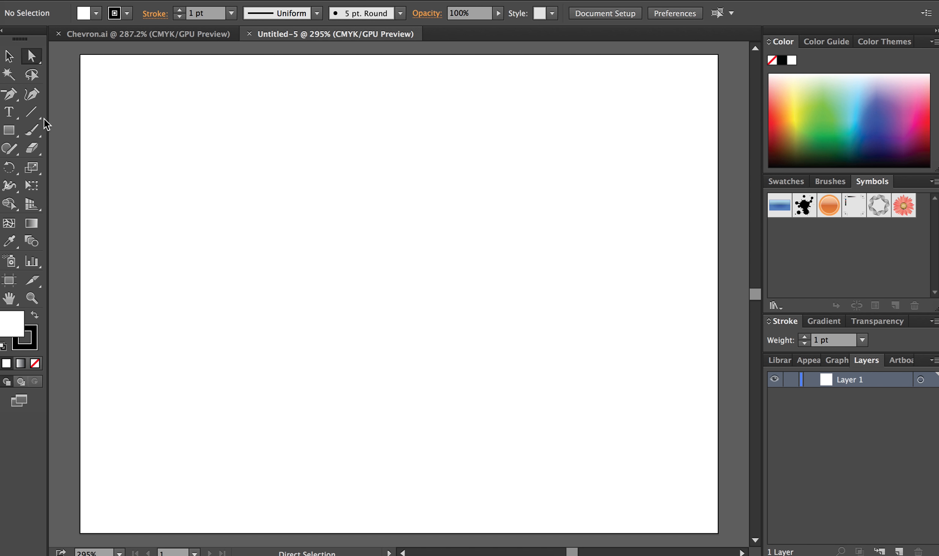
Create a 1.15 in wide by 0.75 in high rectangle and move it near the middle of the artboard.
{"action": "left_click", "coordinate": [11, 132]}
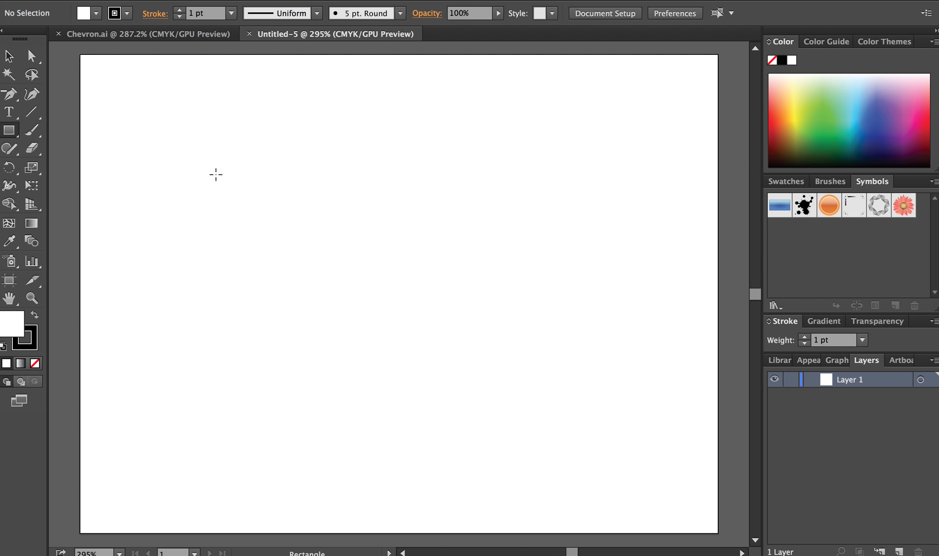
{"action": "left_click", "coordinate": [398, 259]}
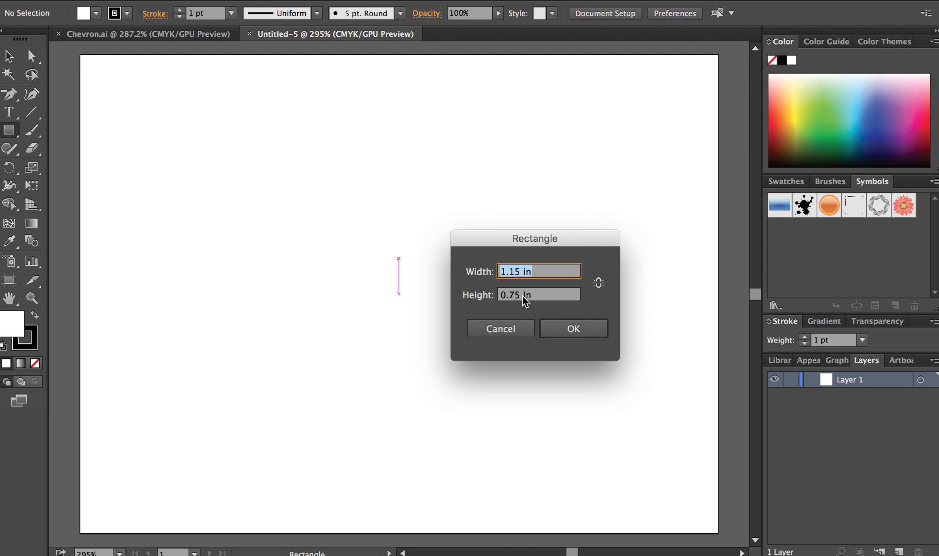
{"action": "left_click", "coordinate": [561, 329]}
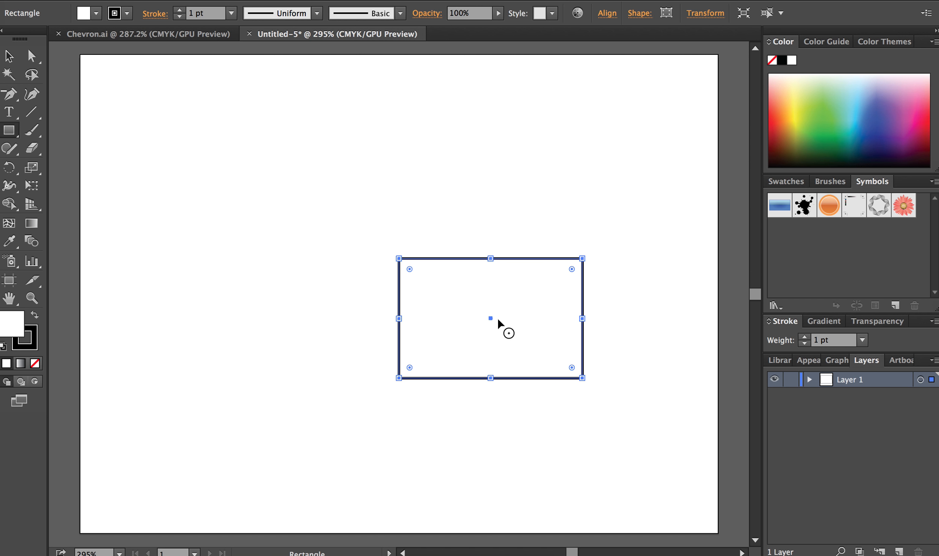
{"action": "key", "text": "v"}
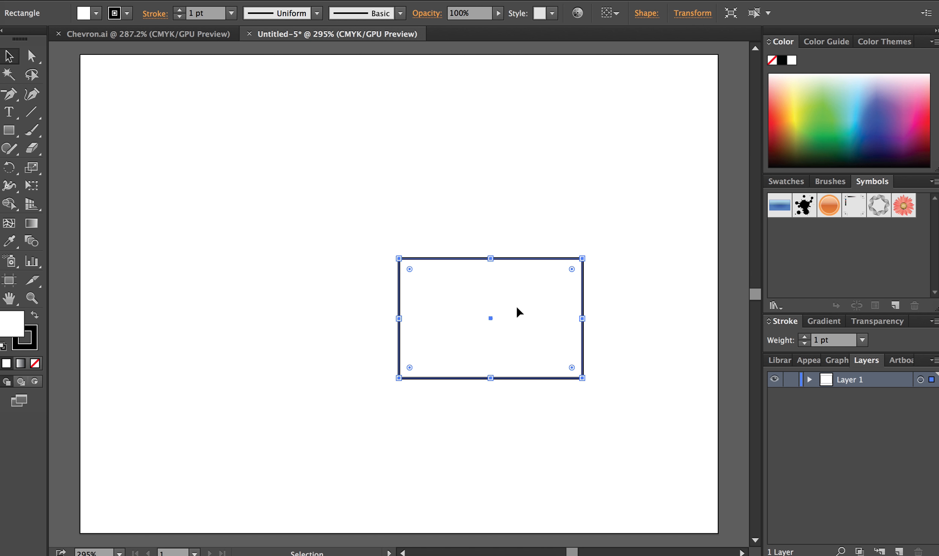
{"action": "left_click_drag", "start_coordinate": [523, 302], "coordinate": [444, 289]}
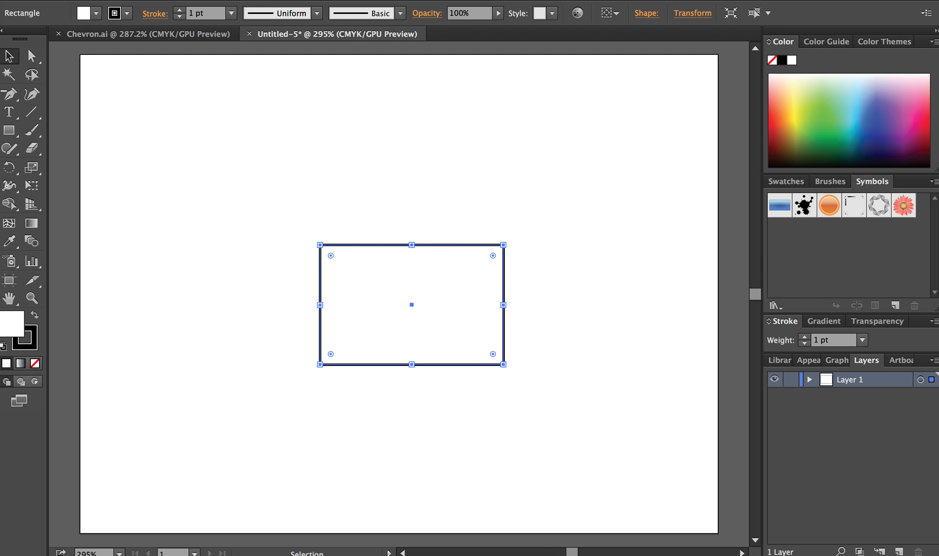
Fill the rectangle with black, remove its stroke, and deselect it.
{"action": "left_click", "coordinate": [96, 13]}
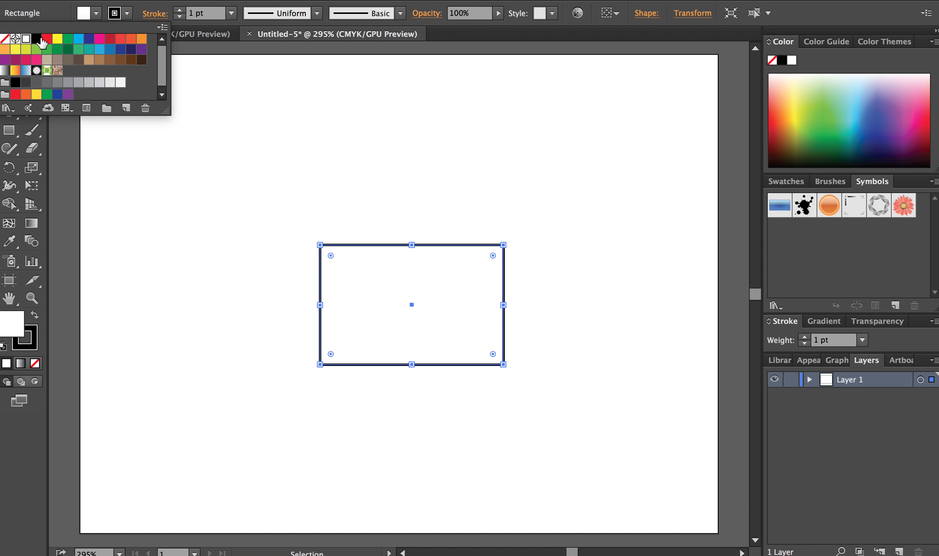
{"action": "left_click", "coordinate": [36, 38]}
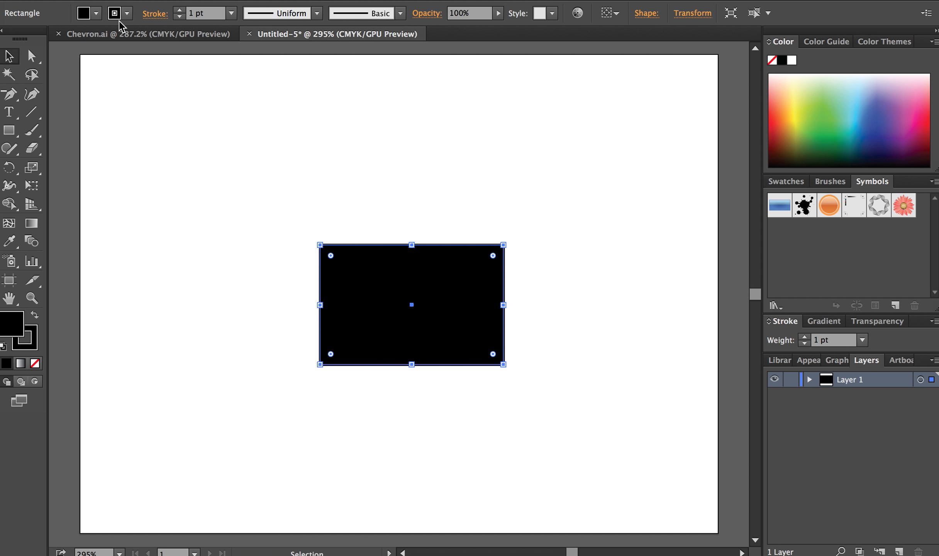
{"action": "left_click", "coordinate": [128, 14]}
{"action": "left_click", "coordinate": [5, 39]}
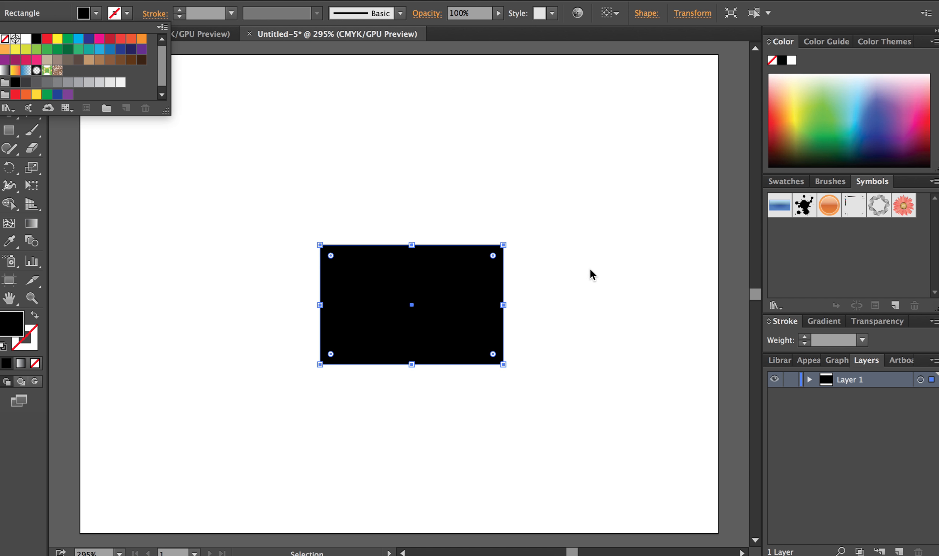
{"action": "left_click", "coordinate": [523, 228]}
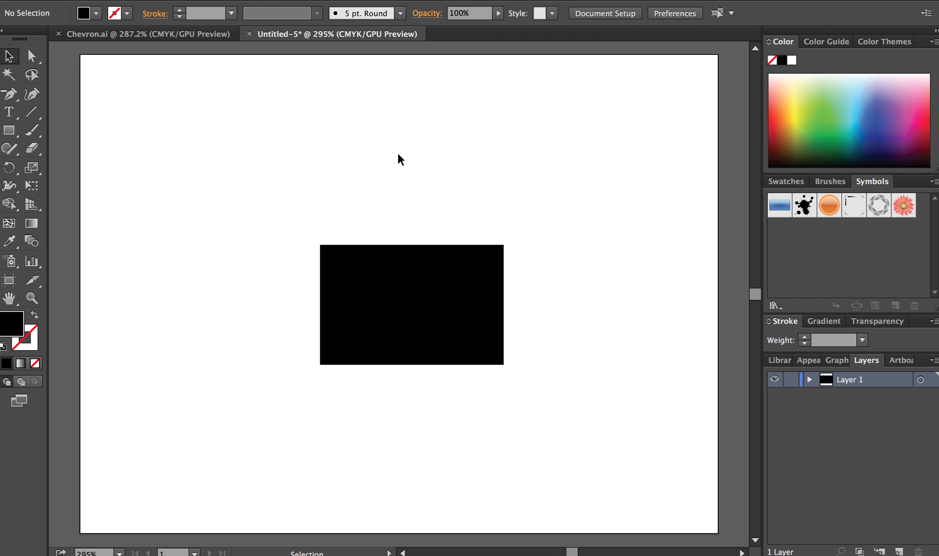
Show the rulers, set their origin at the rectangle's top-left corner, and place a horizontal guide 1/4 in below its upper edge.
{"action": "key", "text": "super+r"}
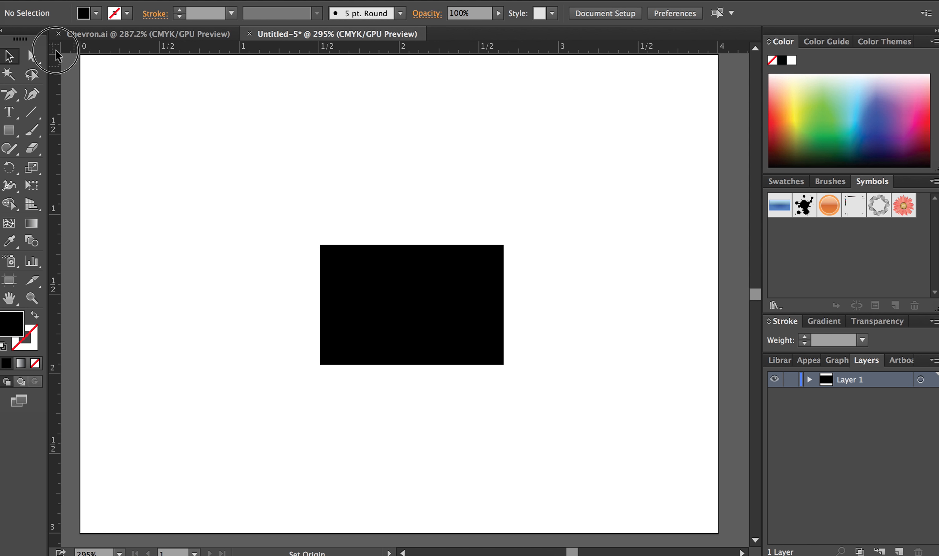
{"action": "left_click_drag", "start_coordinate": [55, 48], "coordinate": [319, 243]}
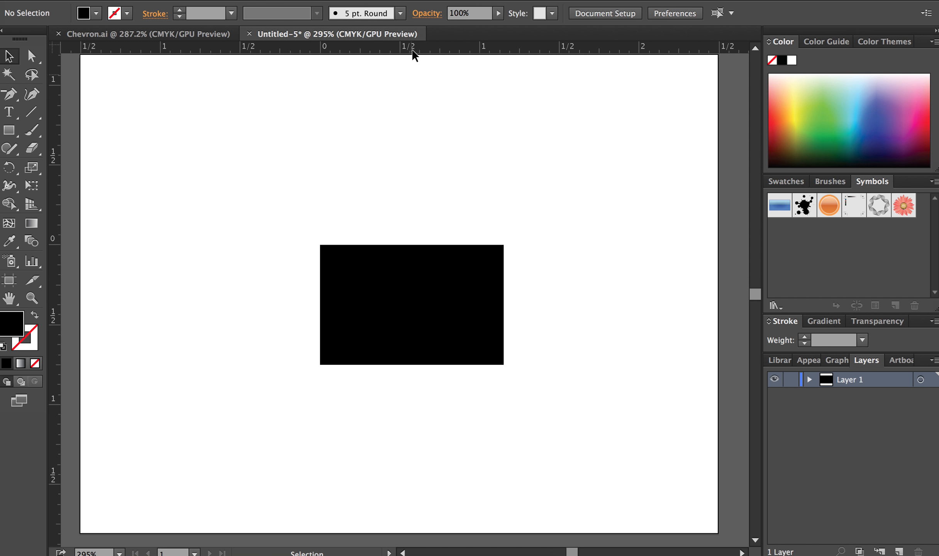
{"action": "left_click_drag", "start_coordinate": [429, 48], "coordinate": [431, 284]}
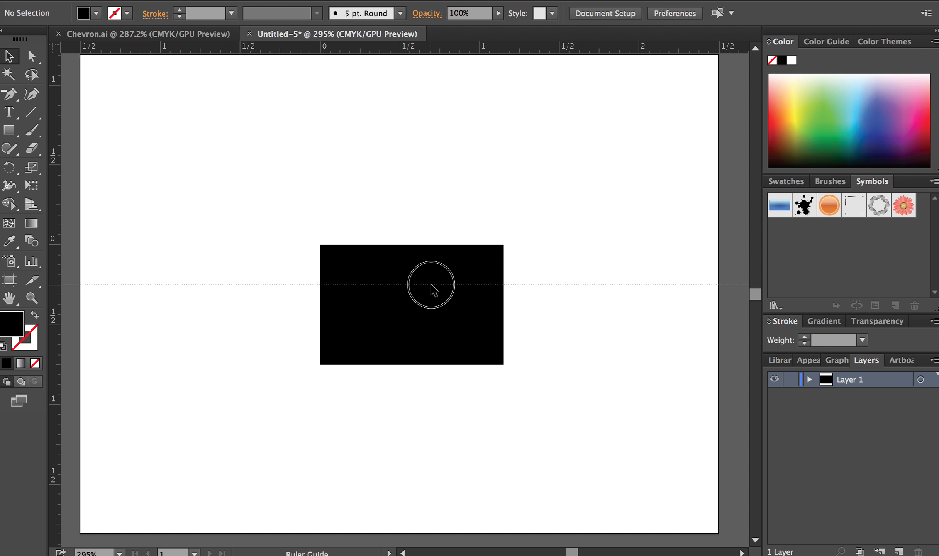
{"action": "left_click_drag", "start_coordinate": [431, 285], "coordinate": [430, 284]}
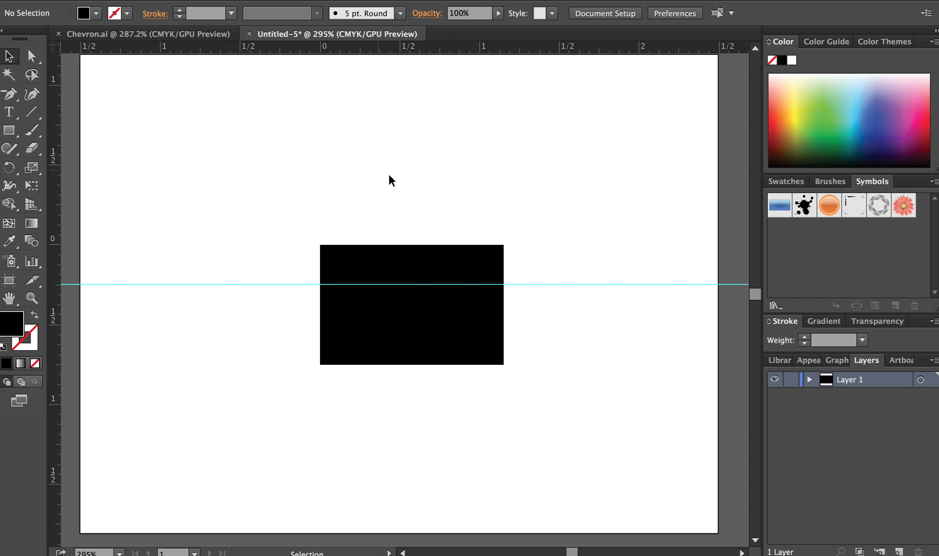
Reset the ruler origin to the rectangle's bottom-left corner and place a second horizontal guide 1/4 in above its lower edge.
{"action": "left_click_drag", "start_coordinate": [54, 47], "coordinate": [319, 364]}
{"action": "left_click_drag", "start_coordinate": [370, 50], "coordinate": [402, 325]}
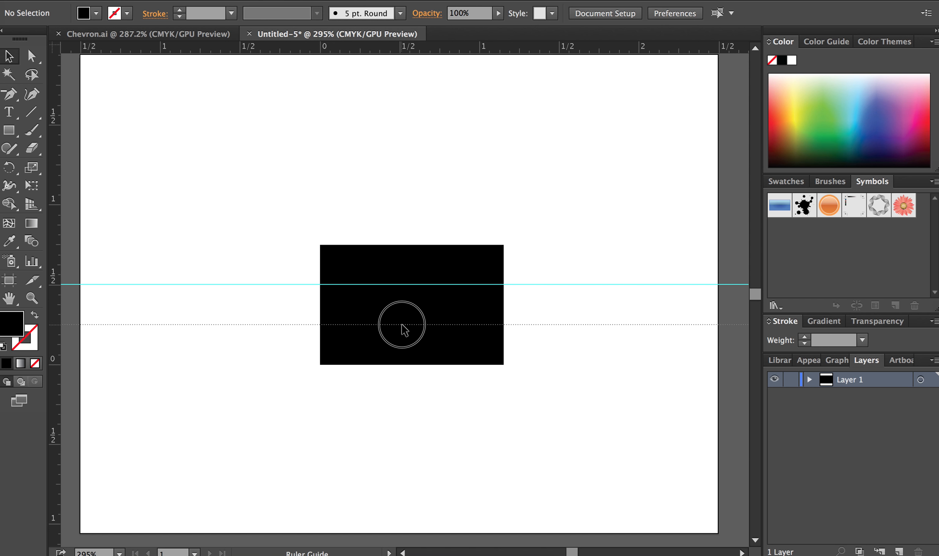
{"action": "left_click_drag", "start_coordinate": [402, 325], "coordinate": [402, 325]}
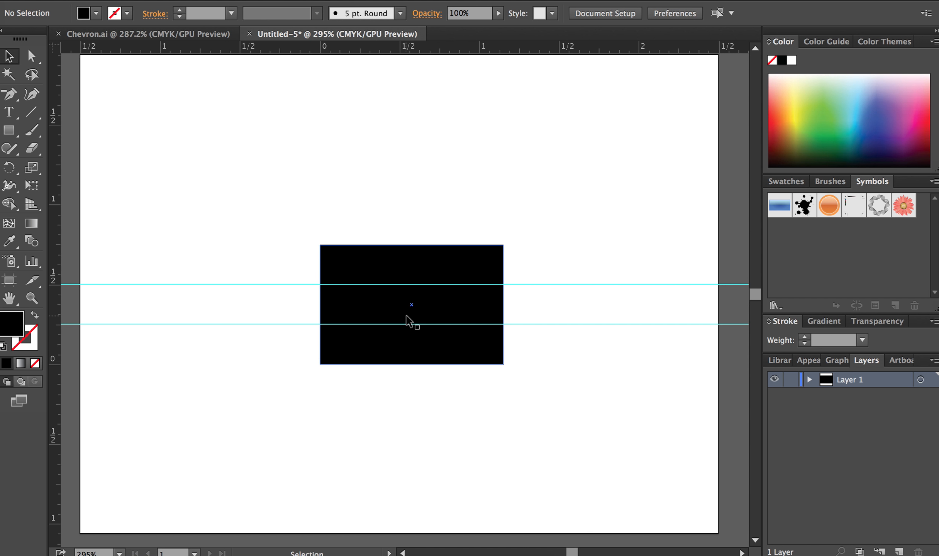
Add anchor points where the lower guide crosses the rectangle's left and right sides and at the midpoints of its upper and lower edges.
{"action": "scroll", "coordinate": [407, 253], "scroll_direction": "up", "scroll_amount": 2}
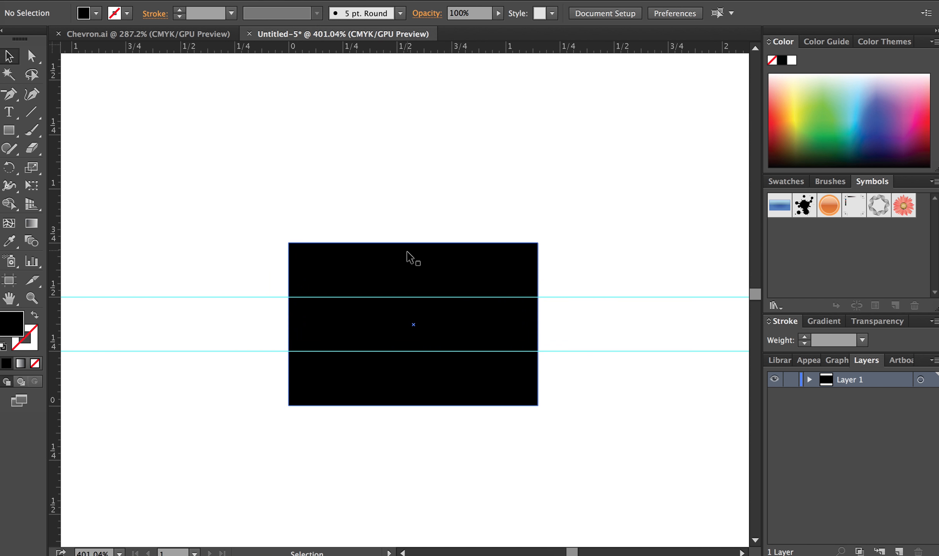
{"action": "scroll", "coordinate": [407, 253], "scroll_direction": "up", "scroll_amount": 3}
{"action": "left_click_drag", "start_coordinate": [546, 367], "coordinate": [530, 312]}
{"action": "scroll", "coordinate": [530, 312], "scroll_direction": "up", "scroll_amount": 1}
{"action": "scroll", "coordinate": [530, 312], "scroll_direction": "up", "scroll_amount": 1}
{"action": "left_click_drag", "start_coordinate": [476, 302], "coordinate": [490, 305]}
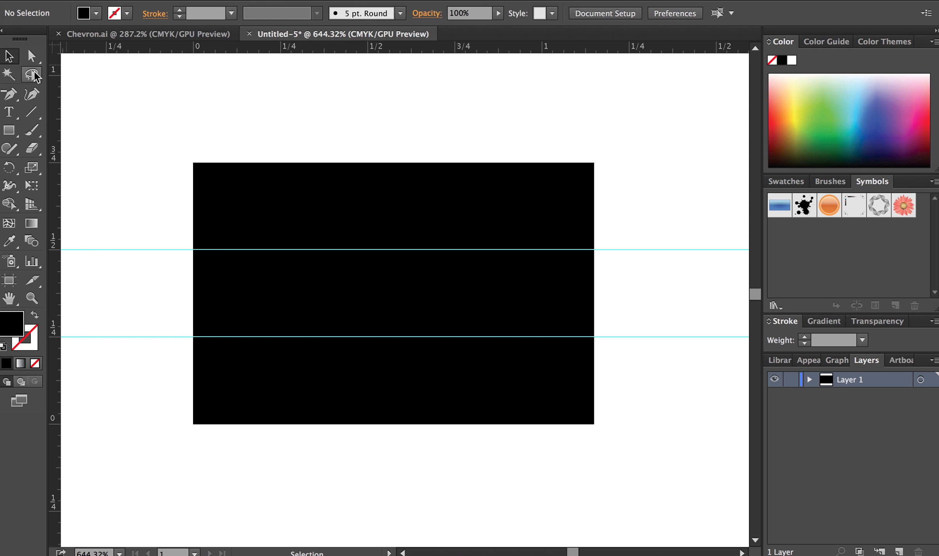
{"action": "left_click", "coordinate": [6, 97]}
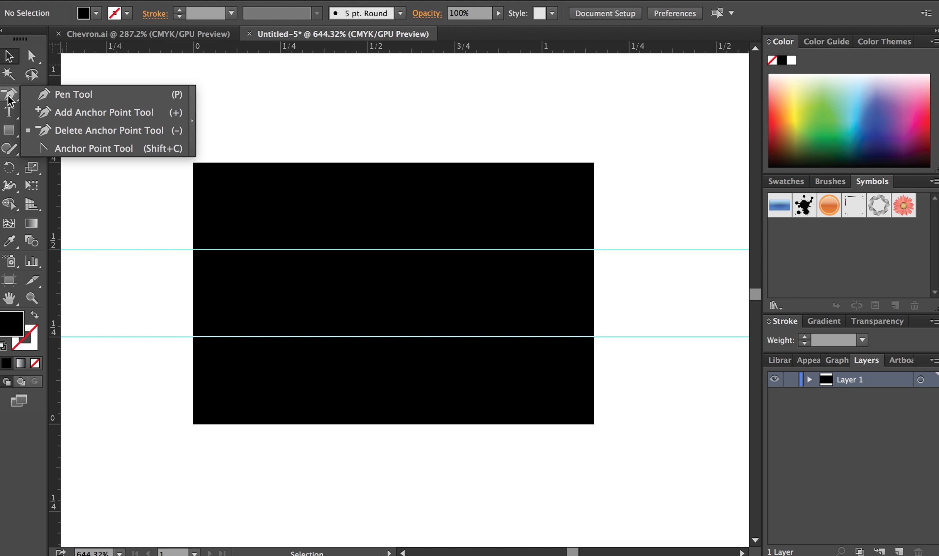
{"action": "left_click", "coordinate": [91, 113]}
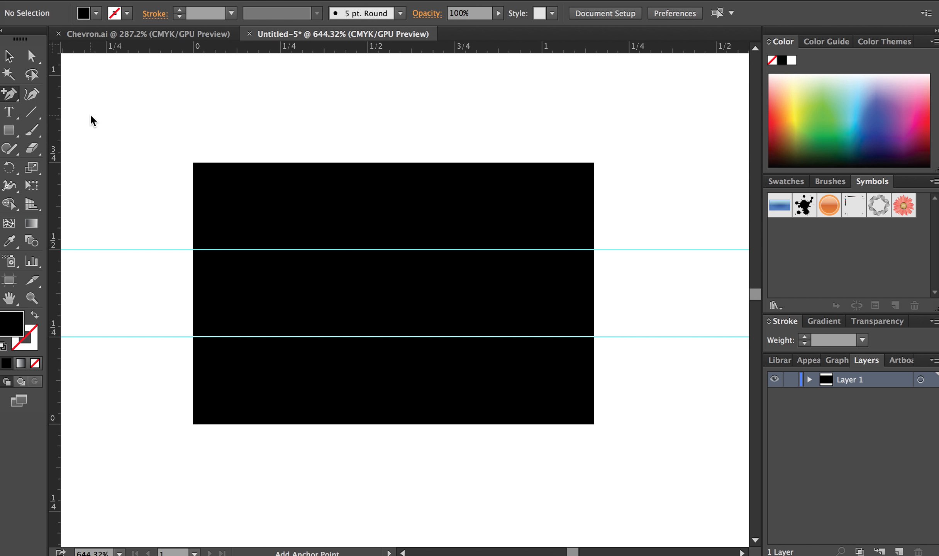
{"action": "left_click", "coordinate": [192, 336]}
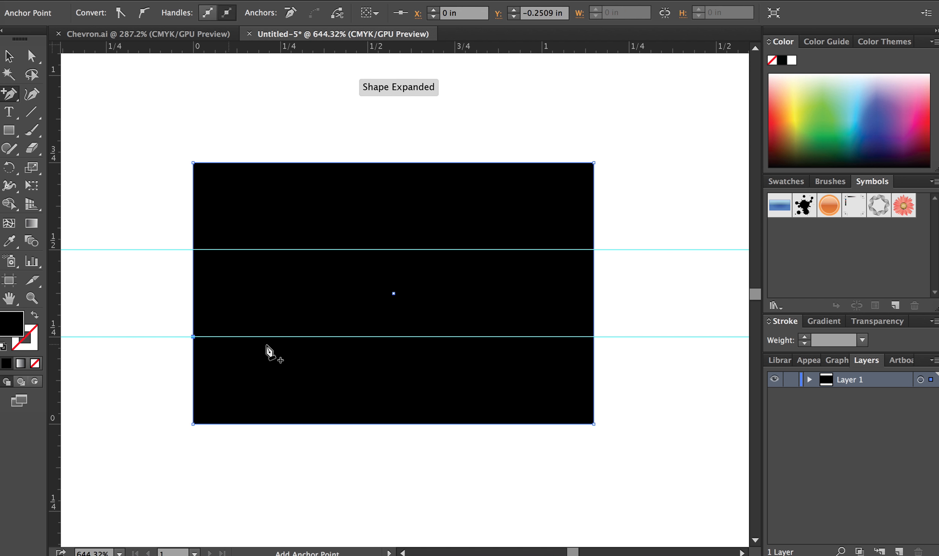
{"action": "left_click", "coordinate": [594, 337]}
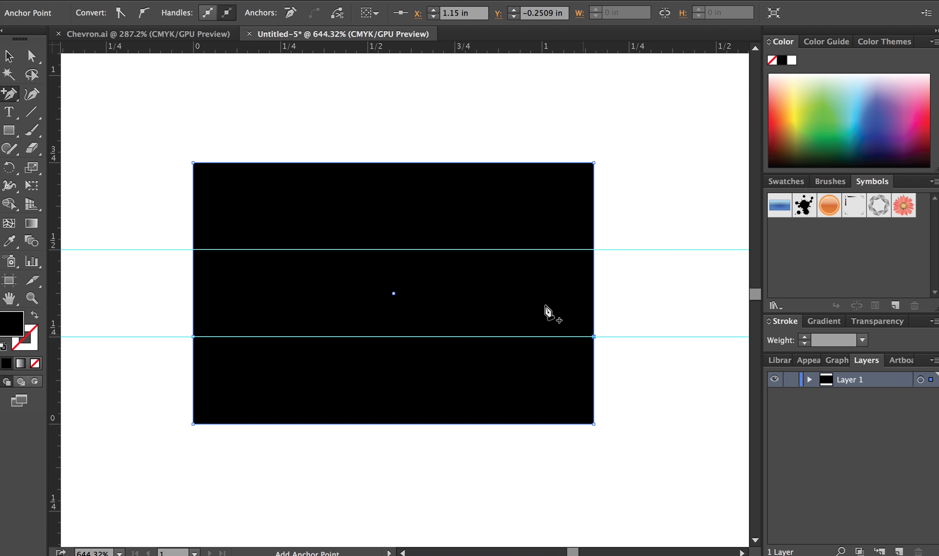
{"action": "left_click", "coordinate": [394, 163]}
{"action": "left_click", "coordinate": [394, 425]}
Delete the rectangle's two upper corner anchor points so its upper part forms a peak.
{"action": "left_click", "coordinate": [14, 88]}
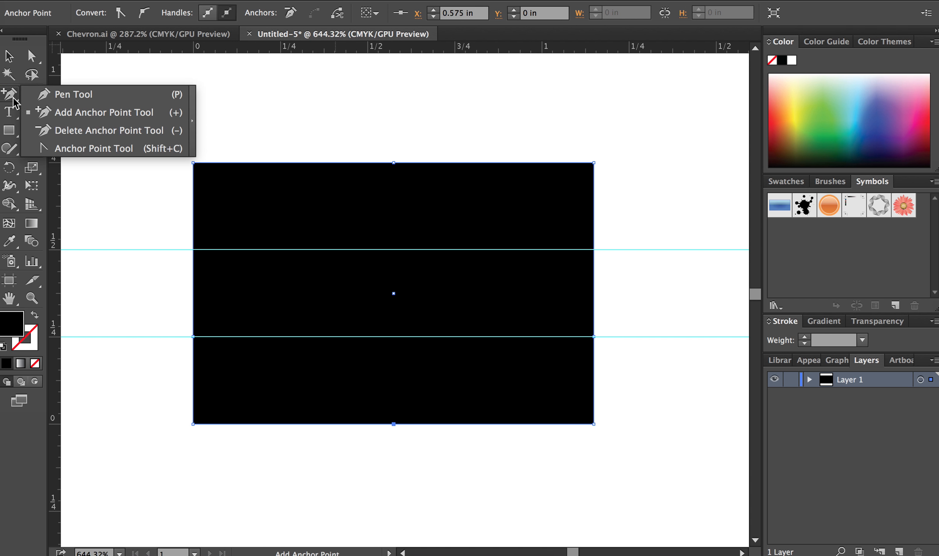
{"action": "left_click", "coordinate": [86, 124]}
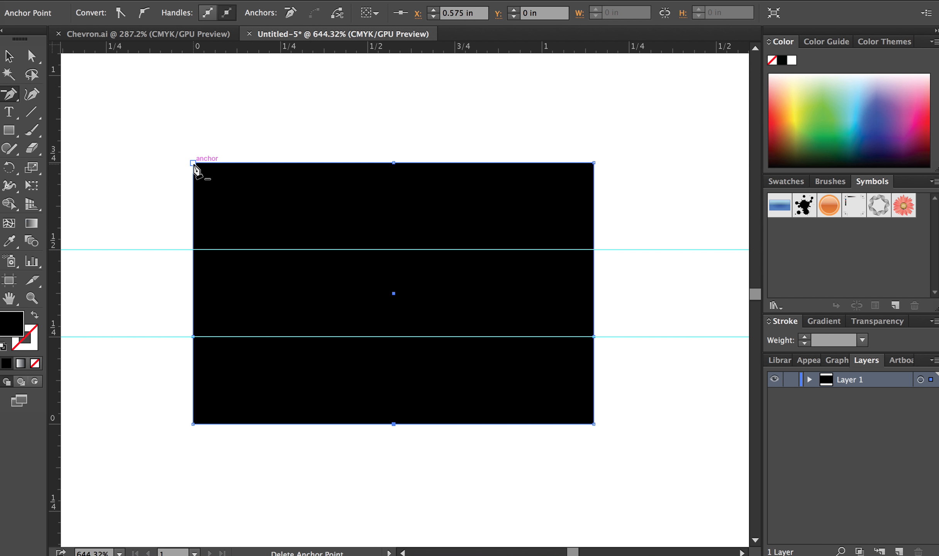
{"action": "left_click", "coordinate": [194, 163]}
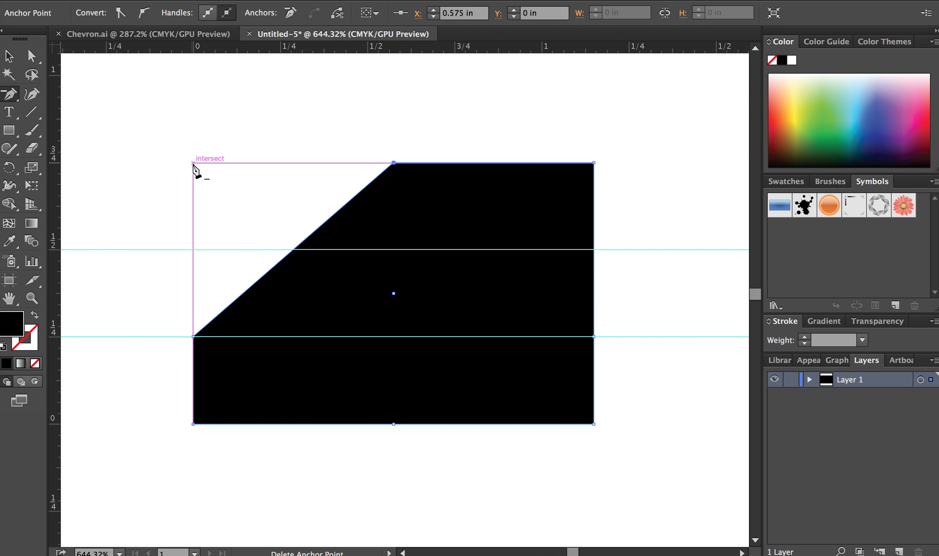
{"action": "left_click", "coordinate": [594, 162]}
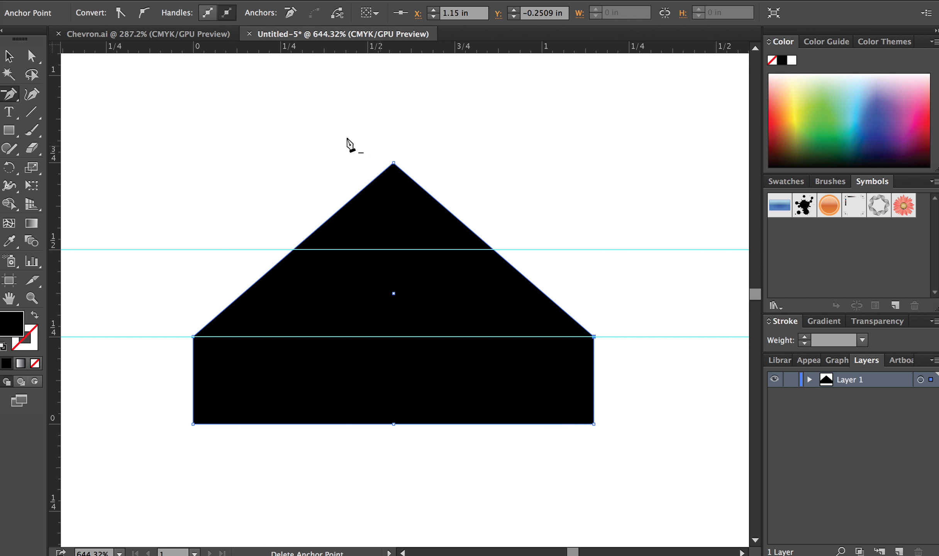
Move the lower edge's middle anchor point straight up to the upper guide to form a chevron.
{"action": "left_click", "coordinate": [31, 57]}
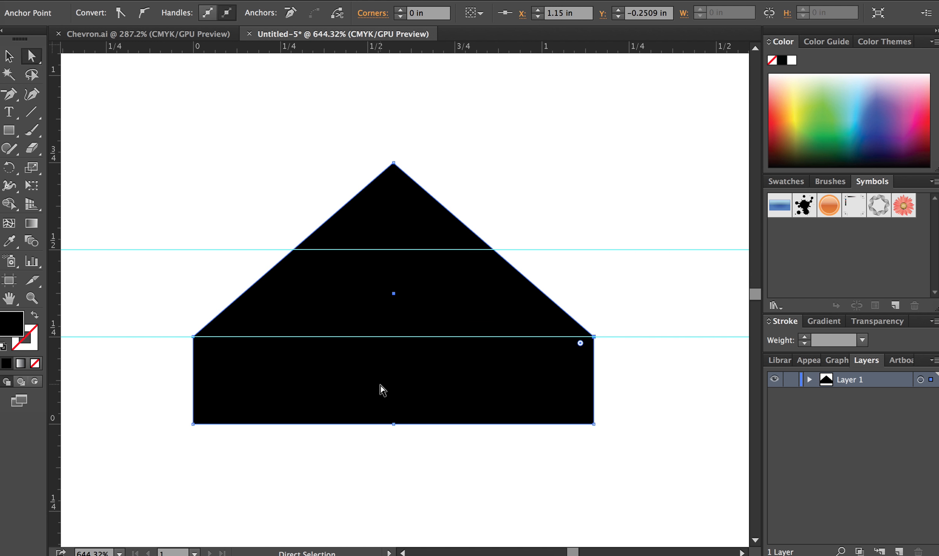
{"action": "left_click", "coordinate": [396, 425]}
{"action": "left_click", "coordinate": [8, 56]}
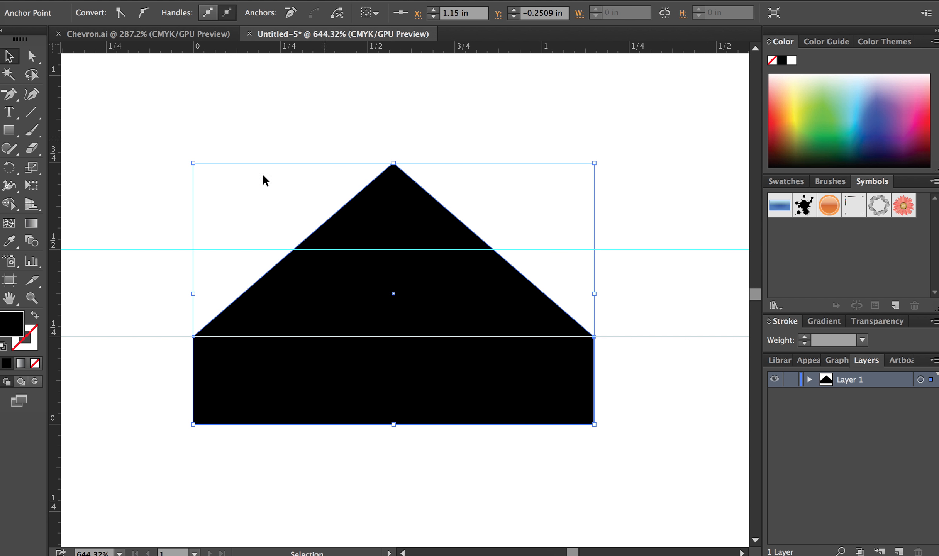
{"action": "left_click", "coordinate": [32, 57]}
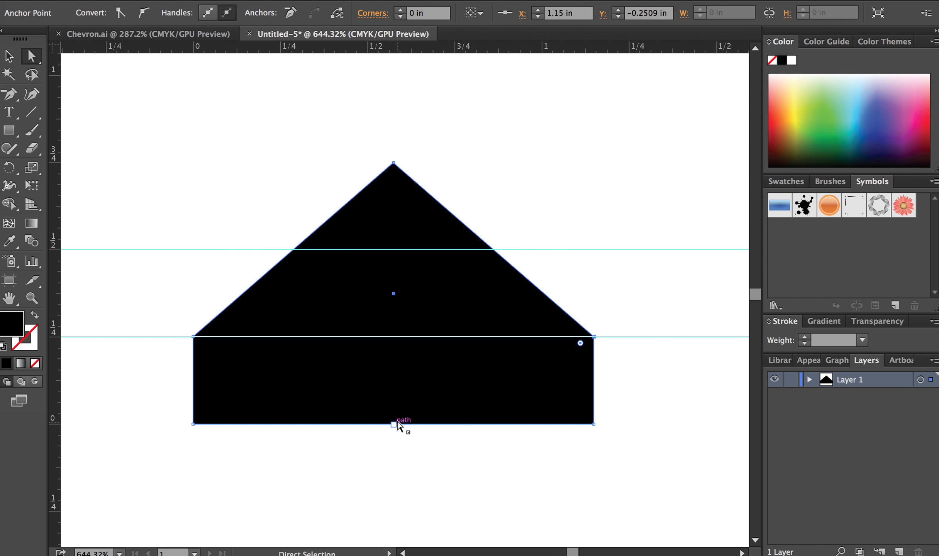
{"action": "left_click_drag", "start_coordinate": [394, 424], "coordinate": [394, 251]}
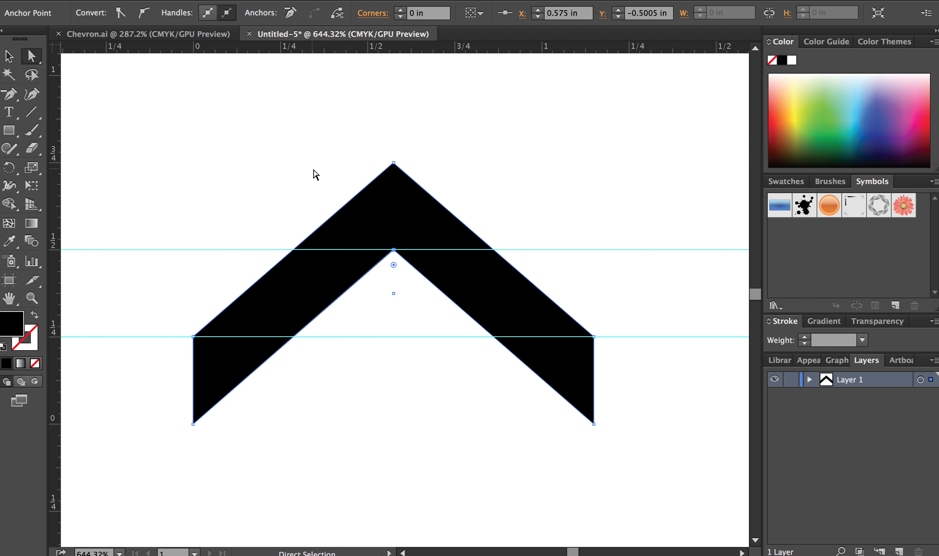
{"action": "key", "text": "v"}
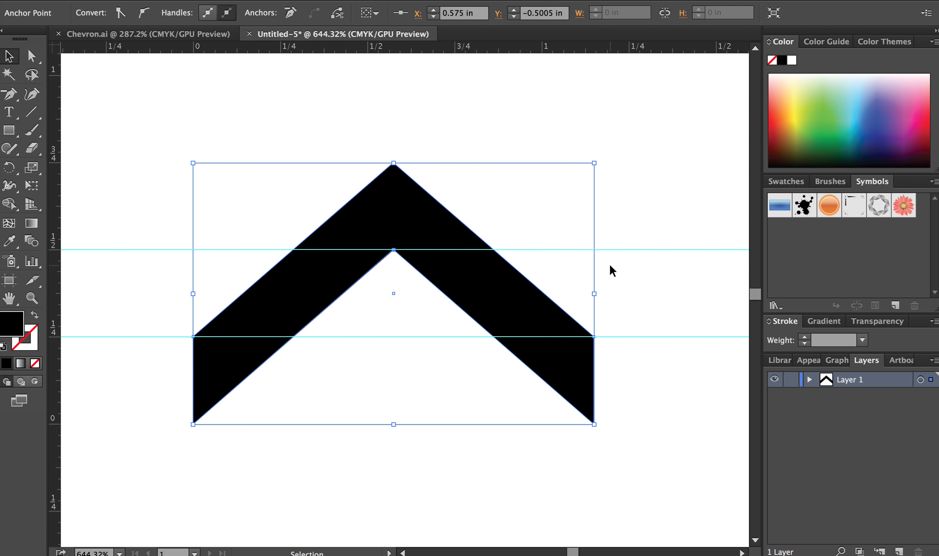
Duplicate the chevron straight upward, leaving a narrow gap between the copy and the original.
{"action": "scroll", "coordinate": [609, 263], "scroll_direction": "down", "scroll_amount": 3}
{"action": "key", "text": "space"}
{"action": "scroll", "coordinate": [593, 294], "scroll_direction": "down", "scroll_amount": 3}
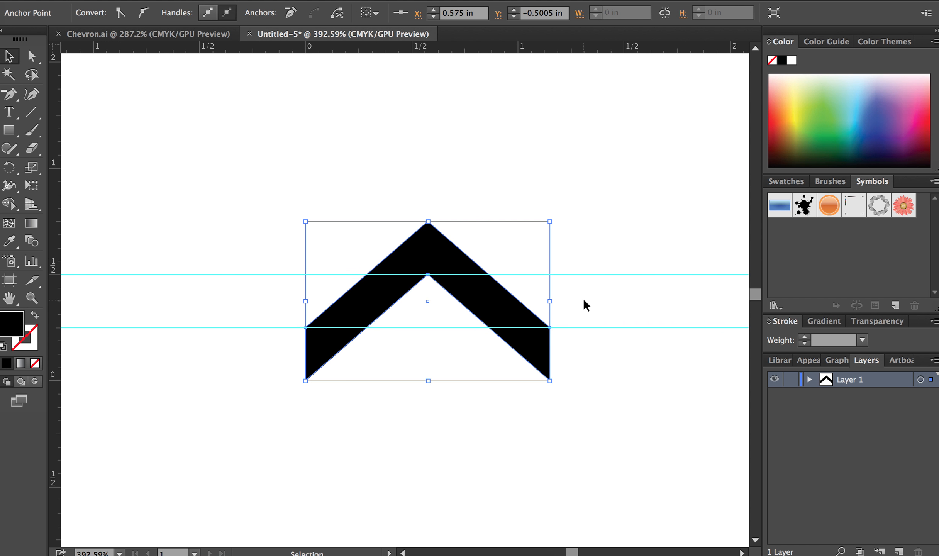
{"action": "left_click_drag", "start_coordinate": [587, 297], "coordinate": [557, 304]}
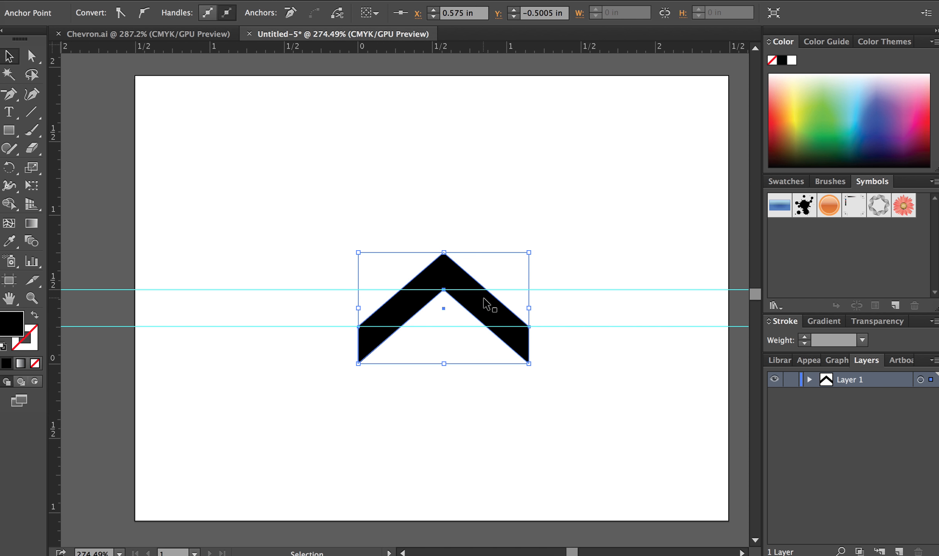
{"action": "left_click_drag", "start_coordinate": [486, 299], "coordinate": [482, 243]}
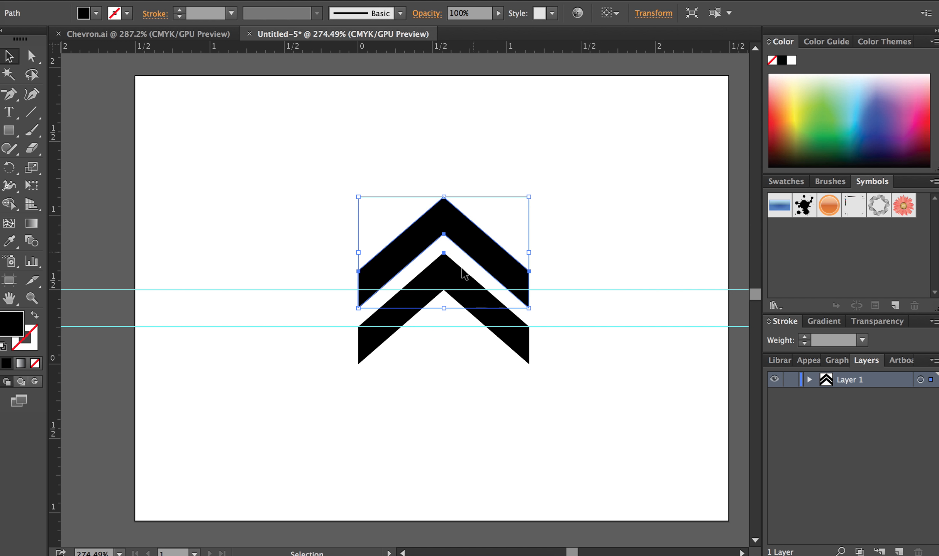
Duplicate the original chevron straight down by about 0.39 in, deselect the copy, and hide the guides.
{"action": "left_click", "coordinate": [468, 295]}
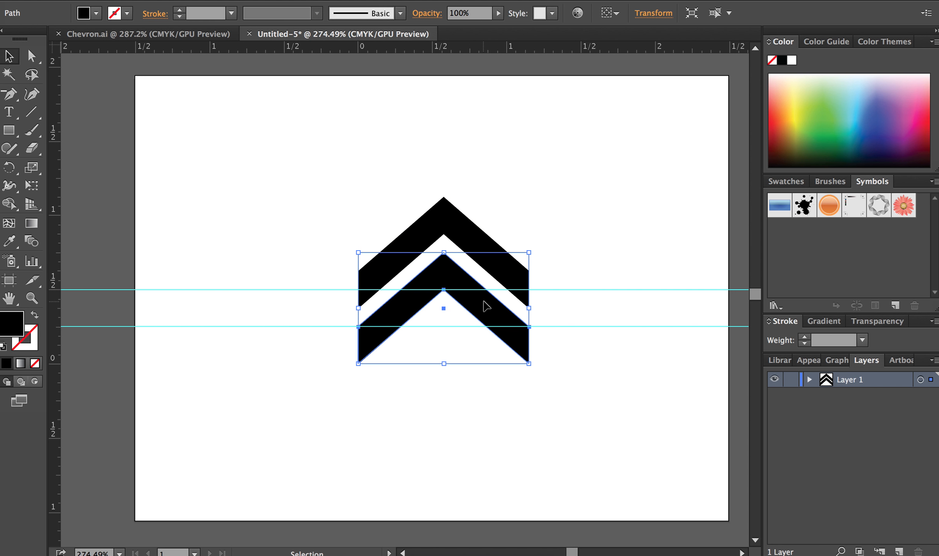
{"action": "left_click_drag", "start_coordinate": [487, 307], "coordinate": [483, 365]}
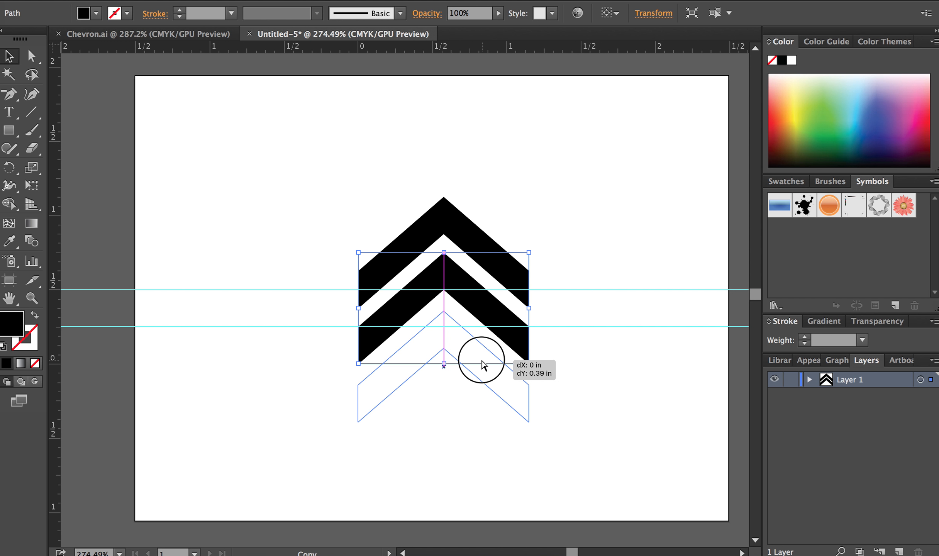
{"action": "left_click_drag", "start_coordinate": [483, 365], "coordinate": [482, 365]}
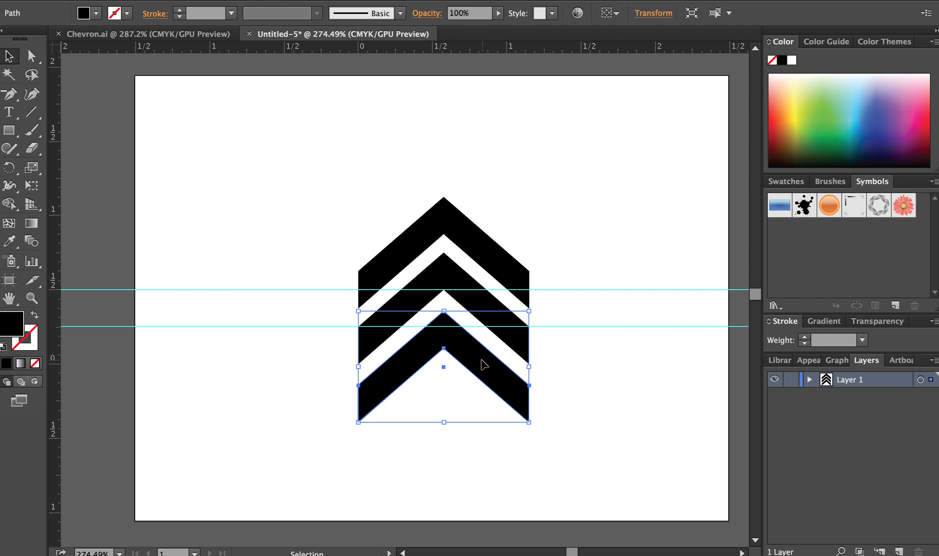
{"action": "left_click", "coordinate": [625, 368]}
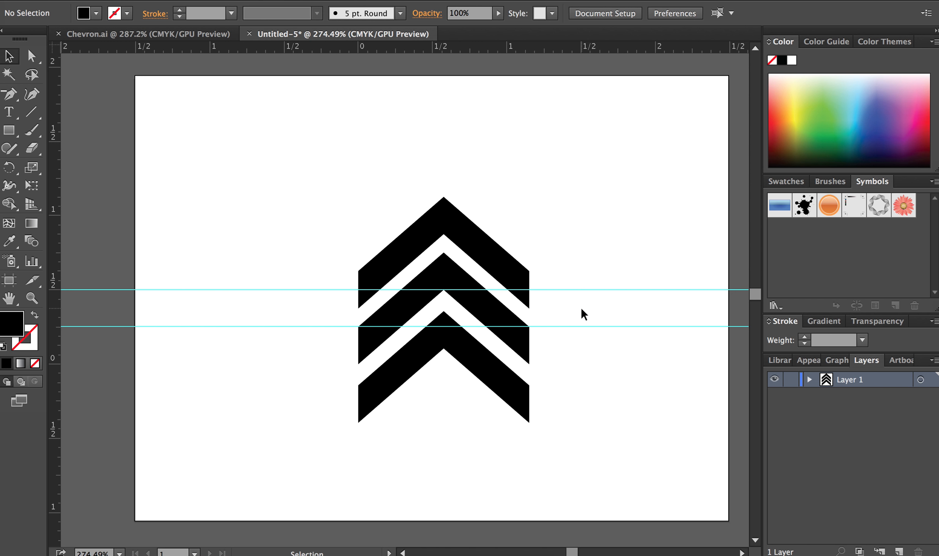
{"action": "key", "text": "super+semicolon"}
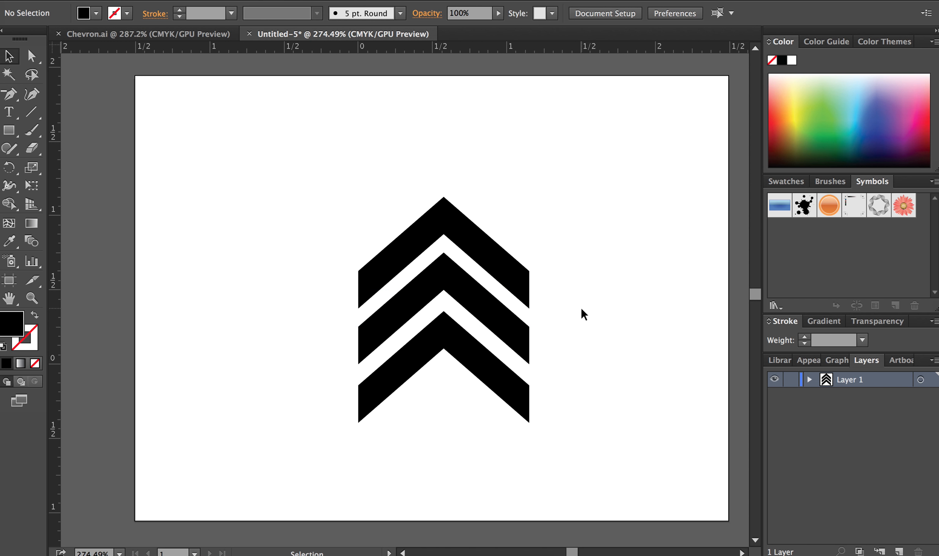